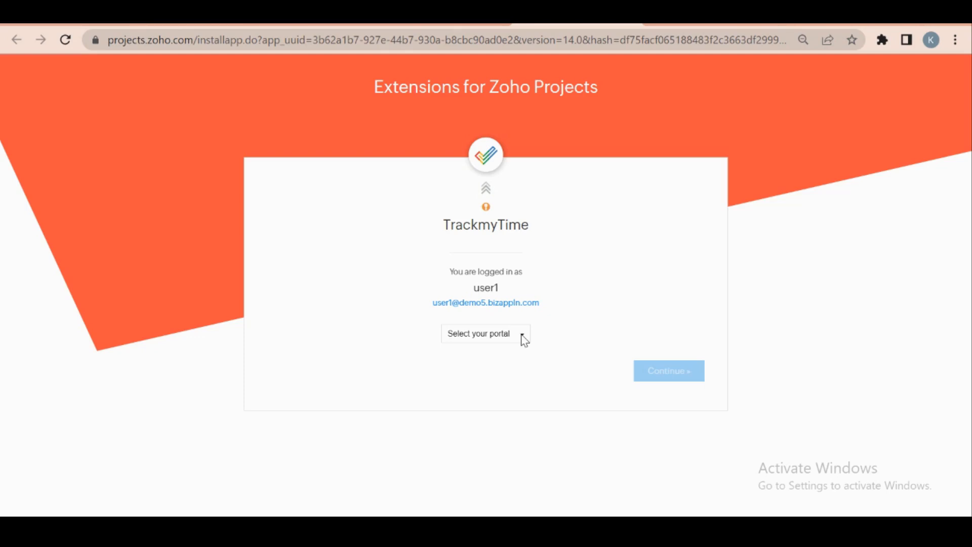
Step: Choose the demo5bizappln portal, keep all projects and users, and save and proceed with installation
{"action": "left_click", "coordinate": [519, 335]}
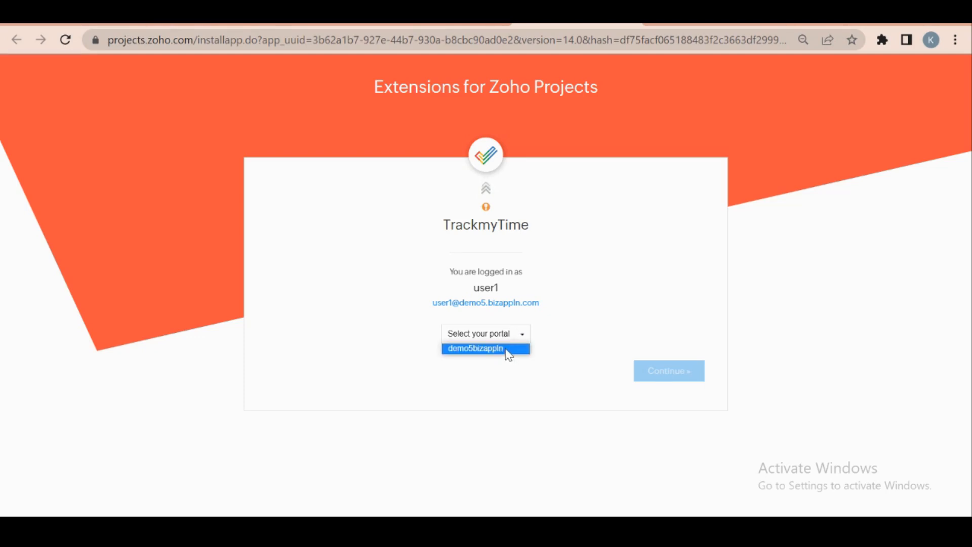
{"action": "left_click", "coordinate": [508, 350]}
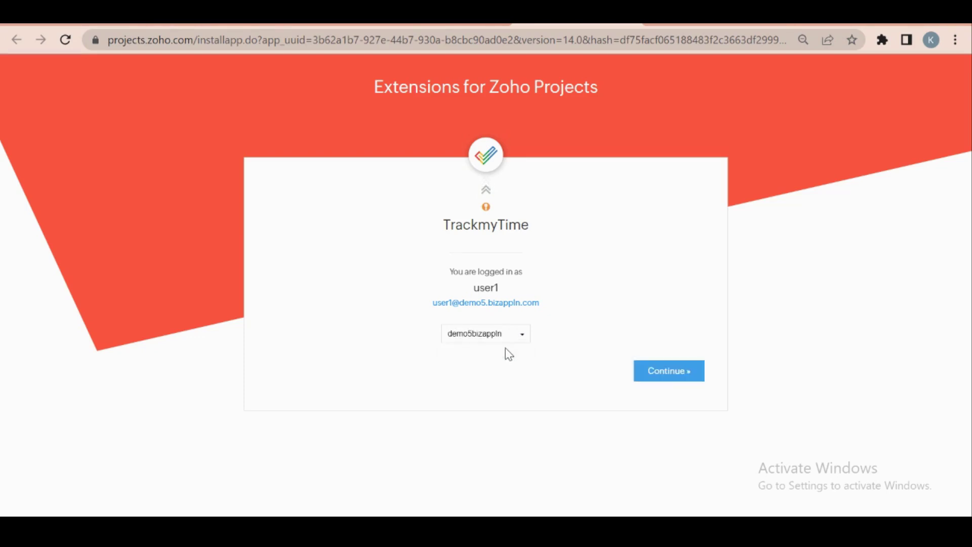
{"action": "left_click", "coordinate": [662, 378]}
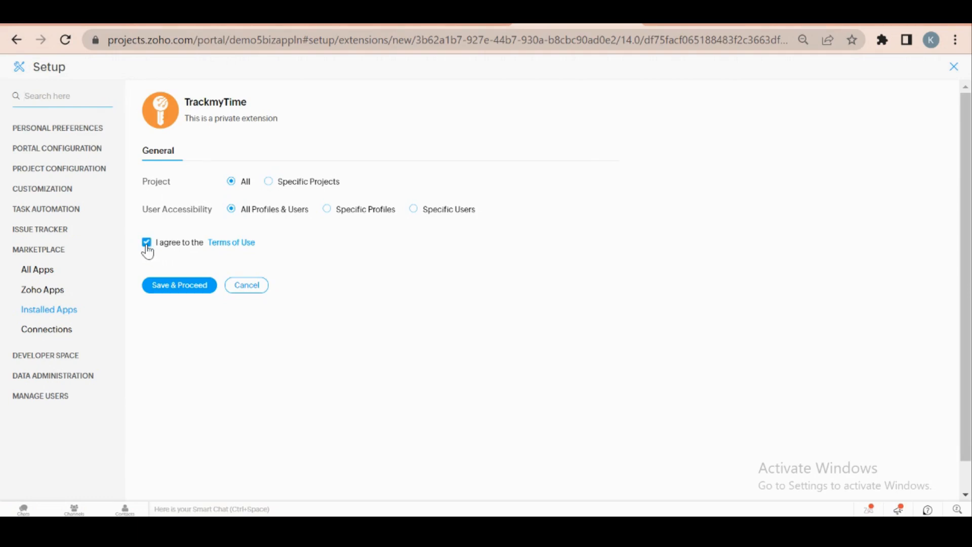
{"action": "left_click", "coordinate": [195, 291]}
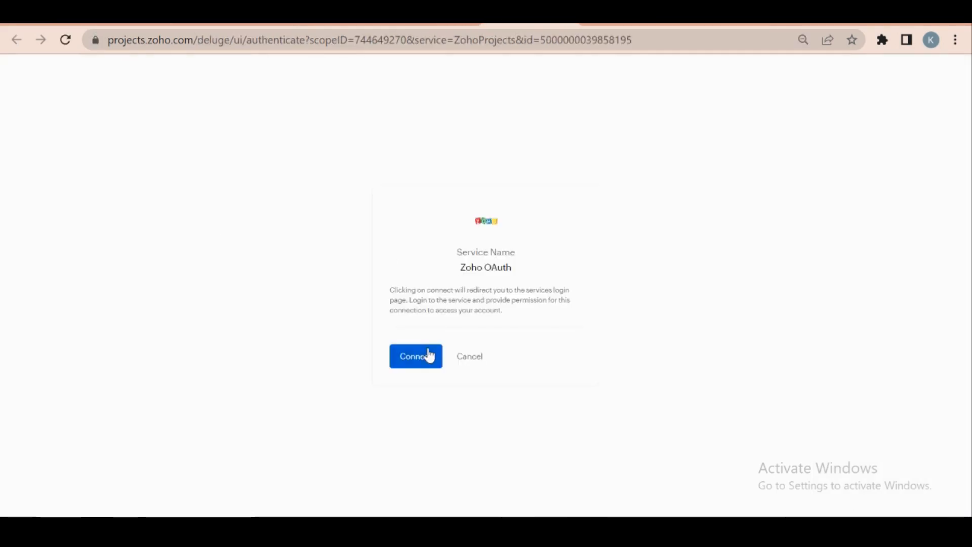
Step: Connect the Zoho OAuth card and accept the requested access permissions
{"action": "left_click", "coordinate": [422, 358]}
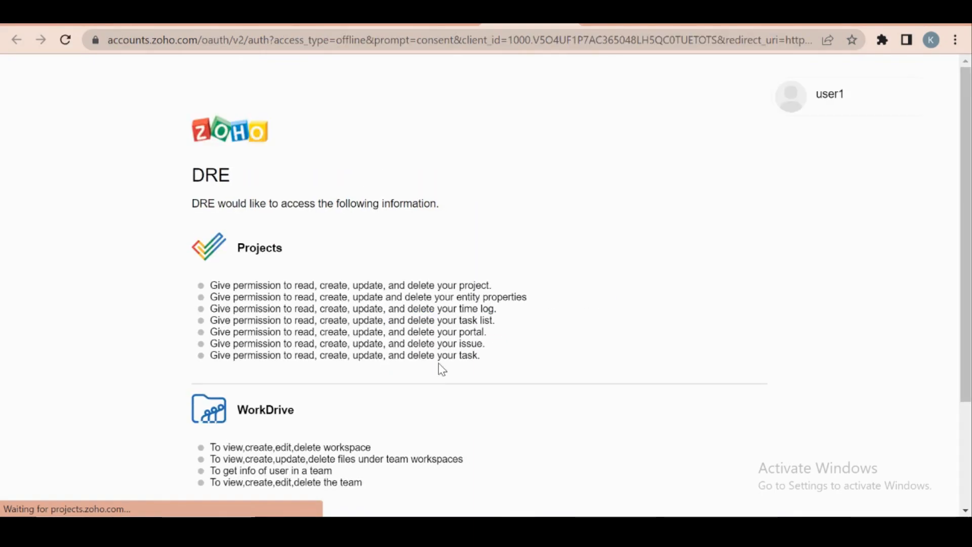
{"action": "scroll", "coordinate": [441, 369], "scroll_direction": "down", "scroll_amount": 1}
{"action": "scroll", "coordinate": [441, 369], "scroll_direction": "down", "scroll_amount": 1}
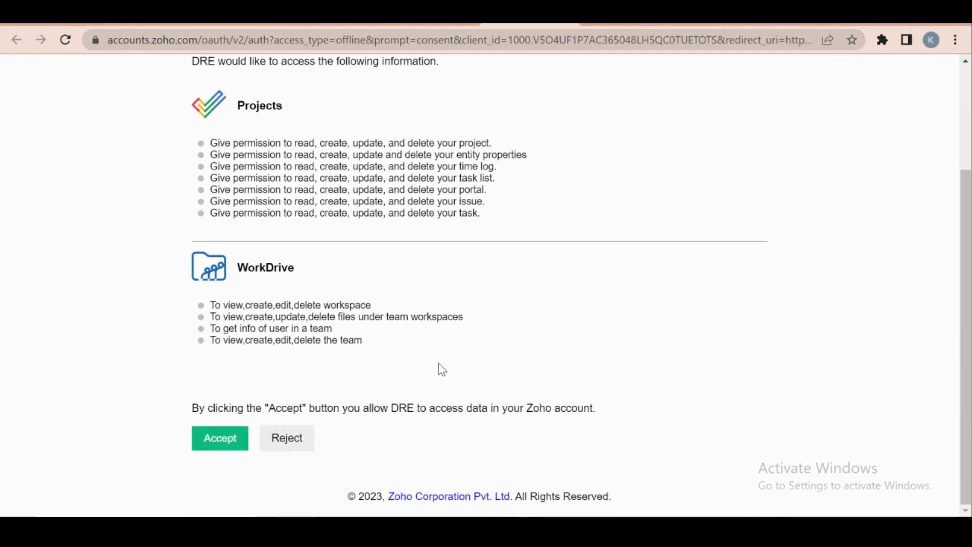
{"action": "left_click", "coordinate": [225, 442]}
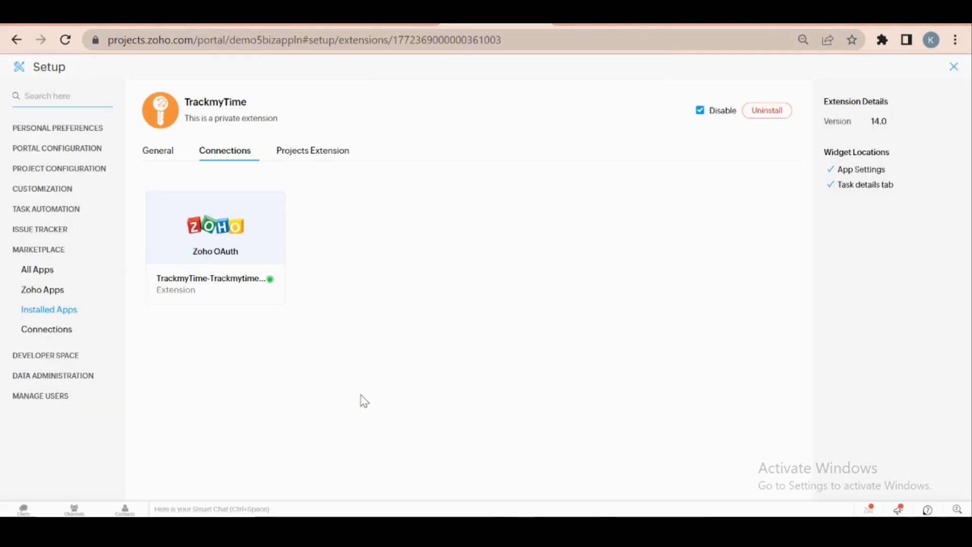
{"action": "key", "text": "Escape"}
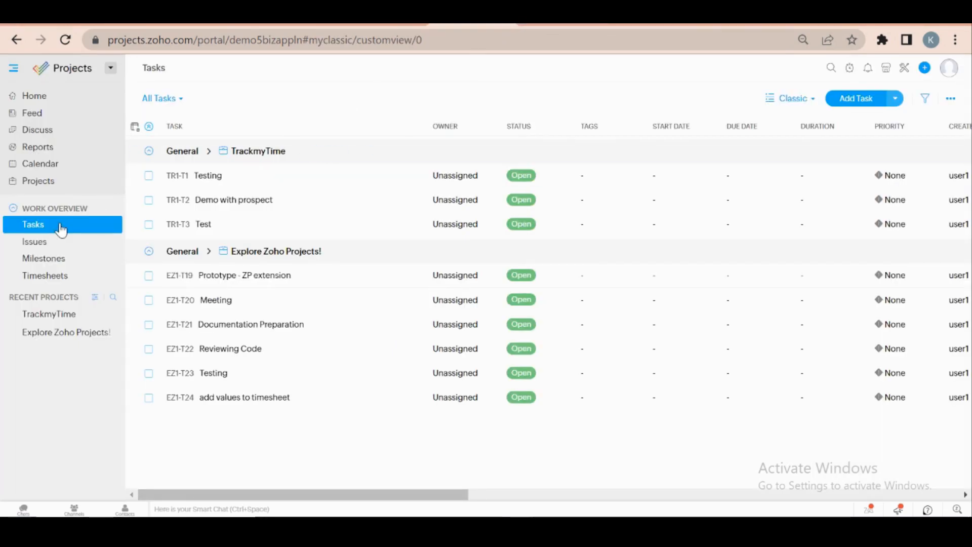
{"action": "left_click", "coordinate": [207, 175]}
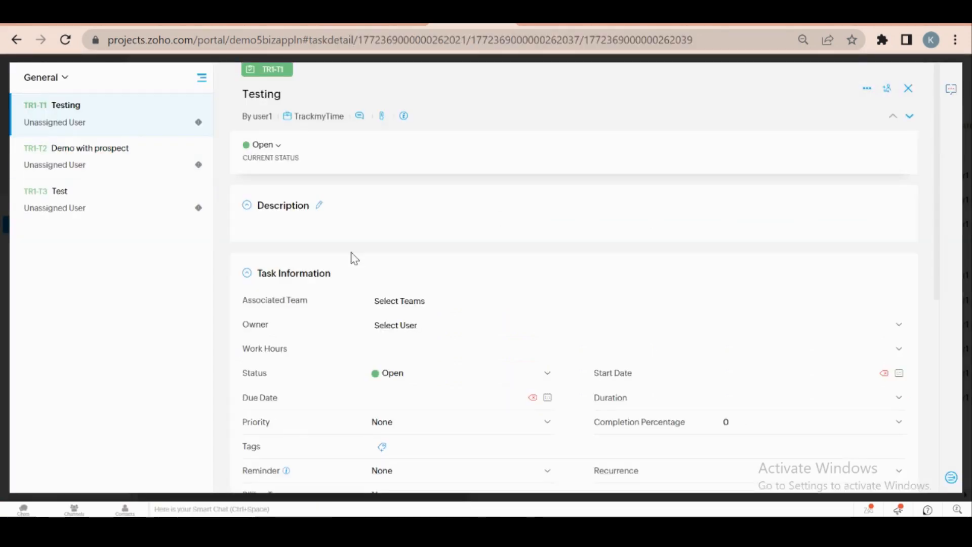
{"action": "scroll", "coordinate": [564, 370], "scroll_direction": "down", "scroll_amount": 3}
{"action": "scroll", "coordinate": [565, 370], "scroll_direction": "down", "scroll_amount": 3}
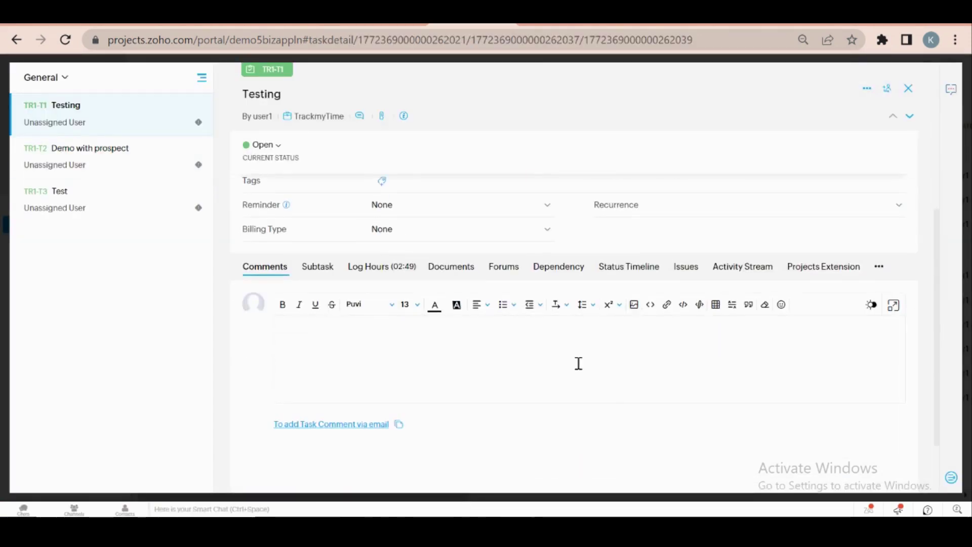
{"action": "left_click", "coordinate": [822, 267]}
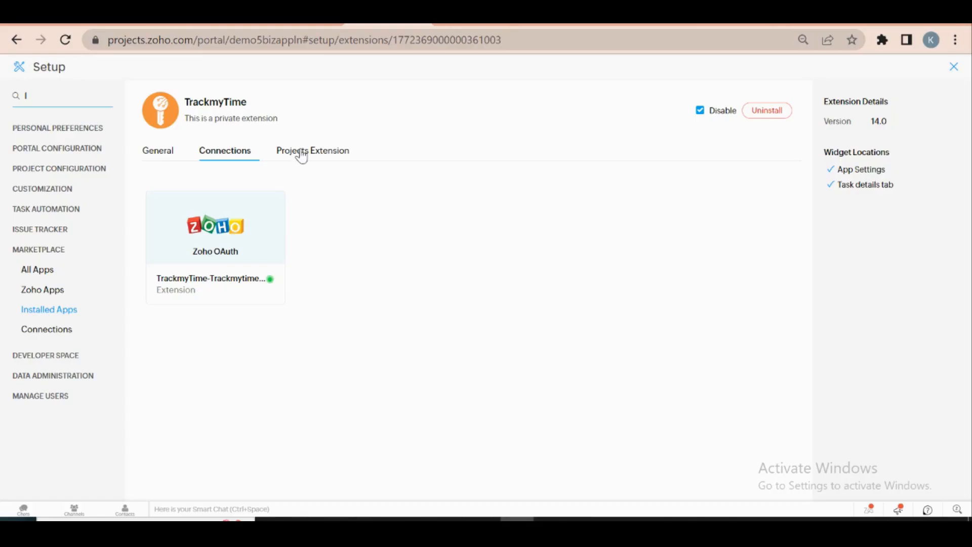
Step: Set the extension's portal to demo5bizappln and copy the Mouse Click field name
{"action": "left_click", "coordinate": [301, 152]}
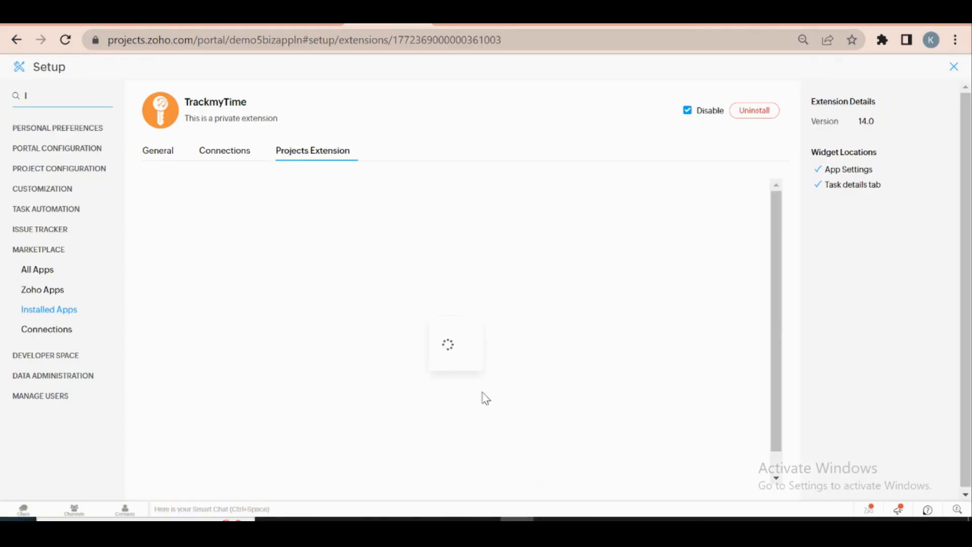
{"action": "left_click", "coordinate": [492, 301]}
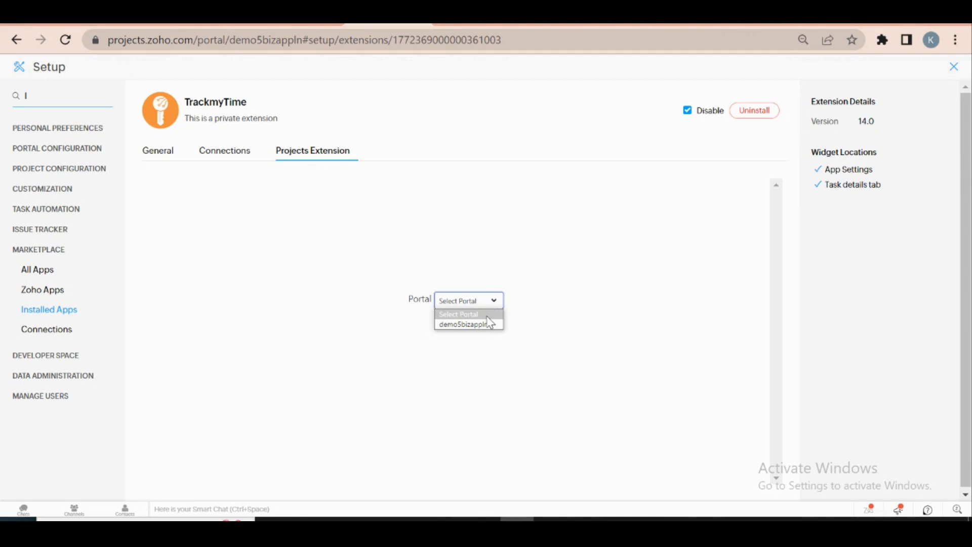
{"action": "left_click", "coordinate": [465, 324]}
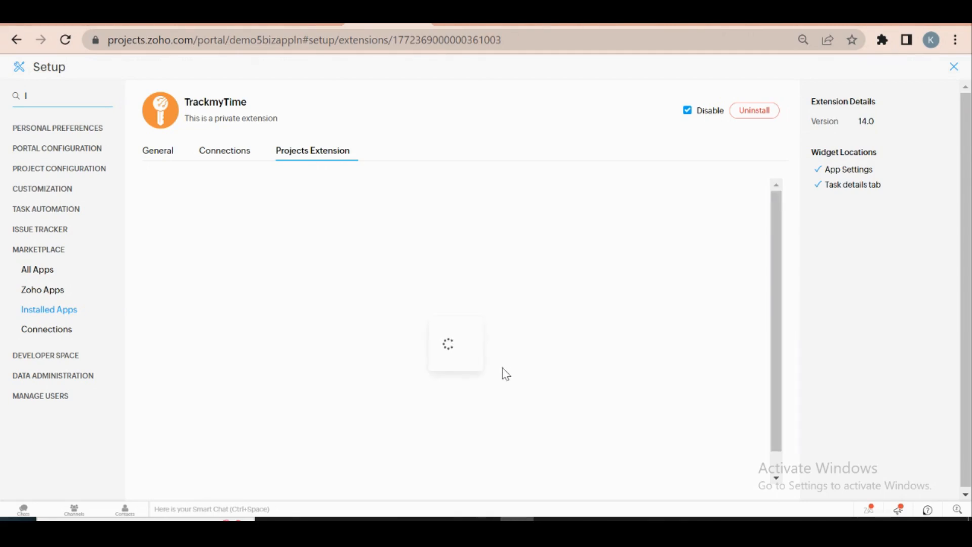
{"action": "scroll", "coordinate": [505, 373], "scroll_direction": "down", "scroll_amount": 1}
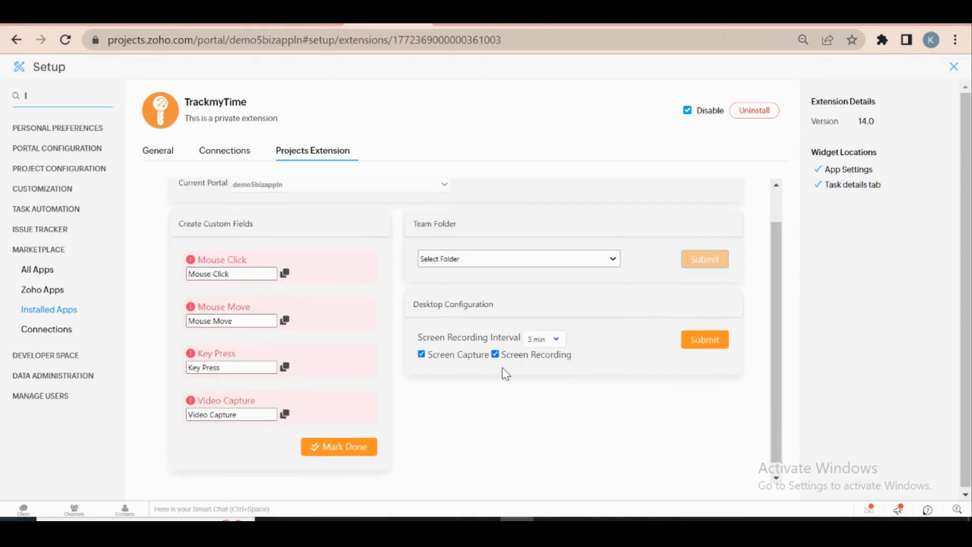
{"action": "scroll", "coordinate": [585, 271], "scroll_direction": "up", "scroll_amount": 1}
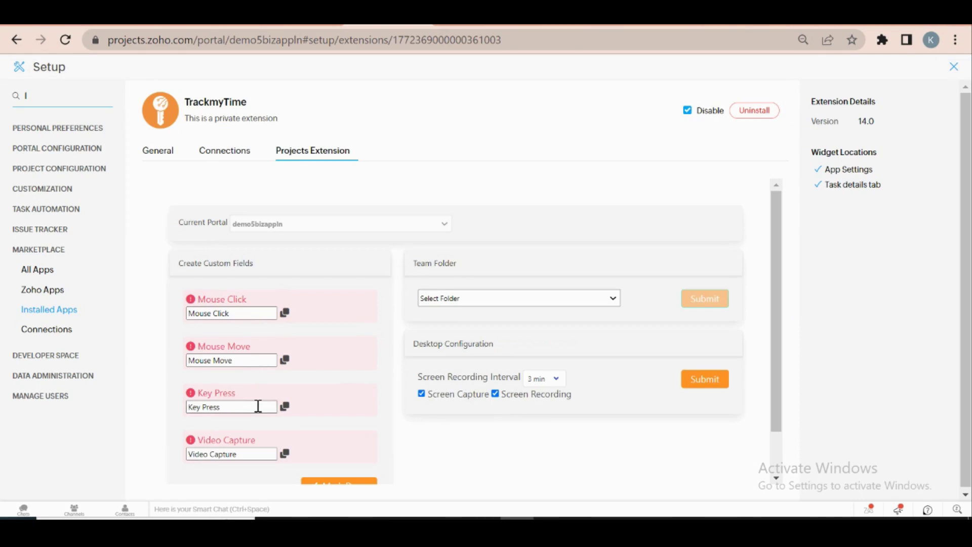
{"action": "left_click", "coordinate": [284, 313]}
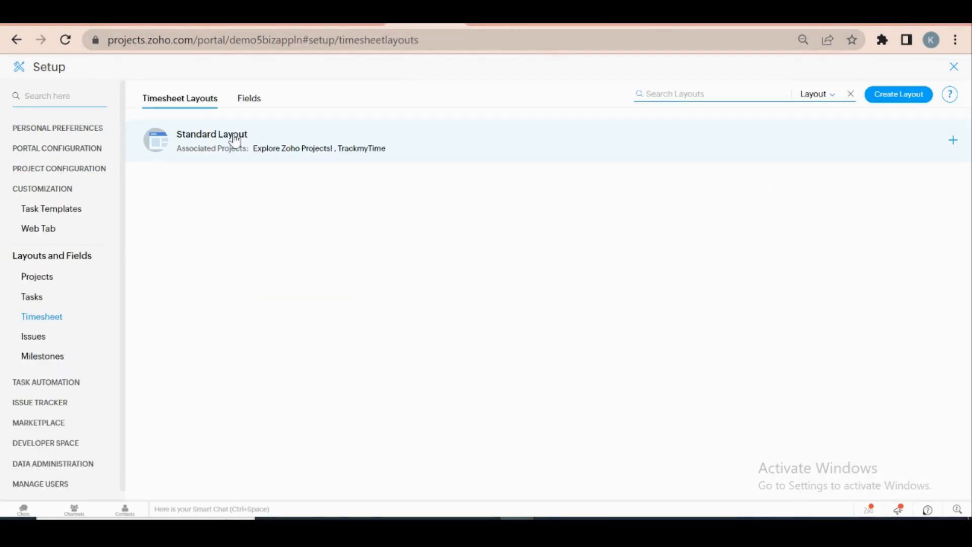
Step: Add a single-line Mouse Click field to the Timesheet Standard Layout, save it, and apply to projects
{"action": "left_click", "coordinate": [233, 139]}
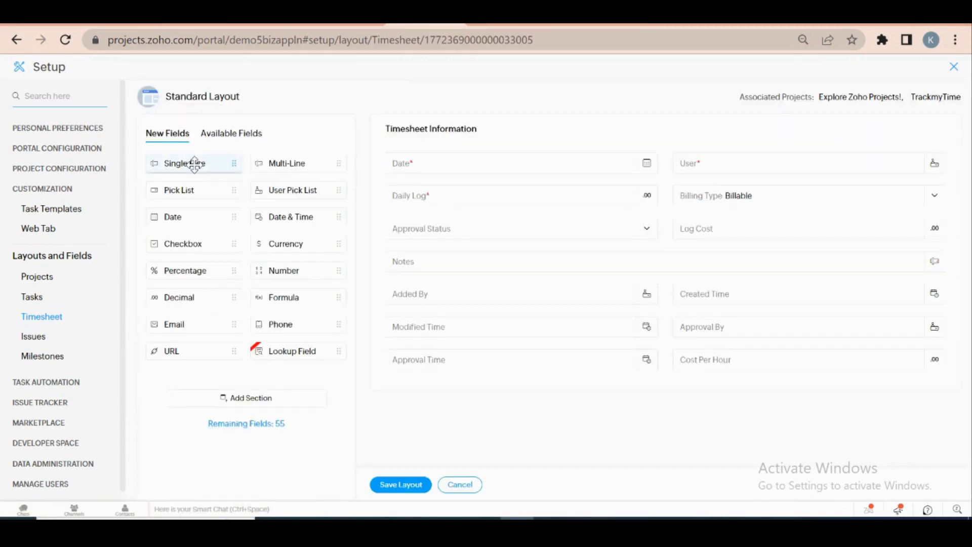
{"action": "mouse_move", "coordinate": [194, 162]}
{"action": "left_mouse_down"}
{"action": "mouse_move", "coordinate": [322, 261]}
{"action": "mouse_move", "coordinate": [414, 391]}
{"action": "left_mouse_up"}
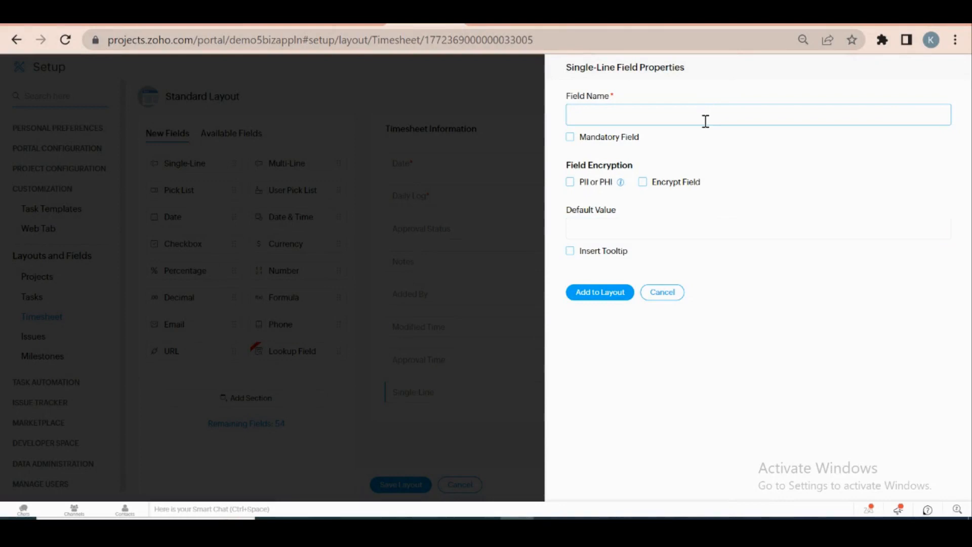
{"action": "type", "text": "Mouse Click"}
{"action": "left_click", "coordinate": [600, 291]}
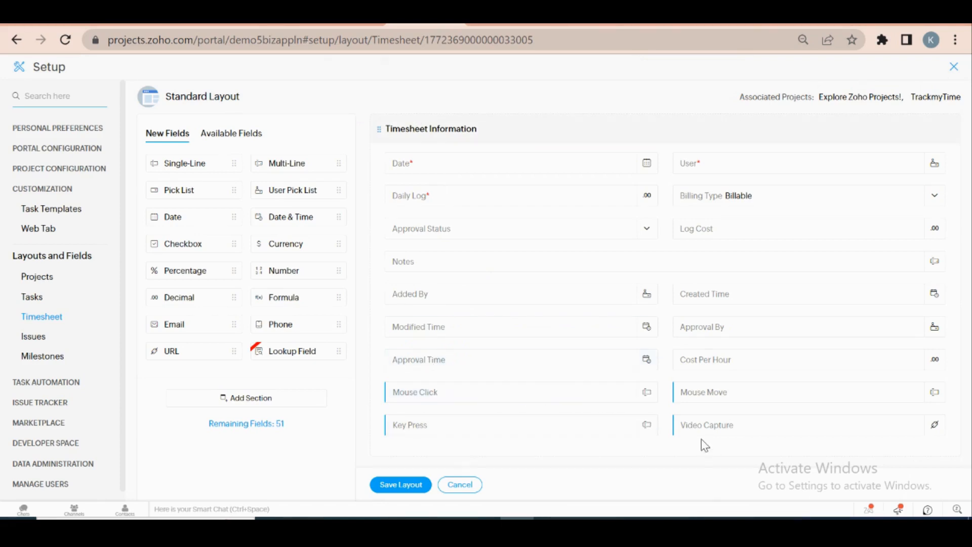
{"action": "left_click", "coordinate": [402, 484]}
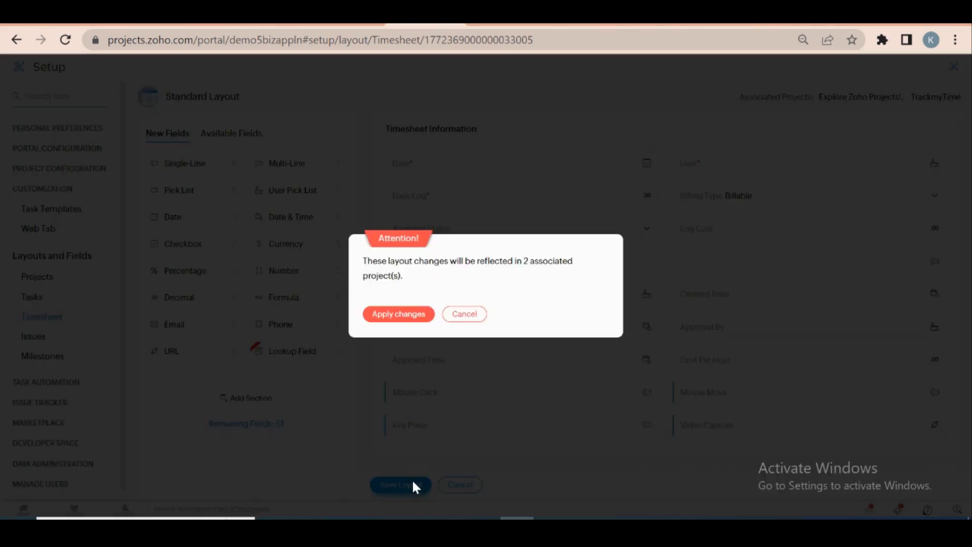
{"action": "left_click", "coordinate": [407, 317]}
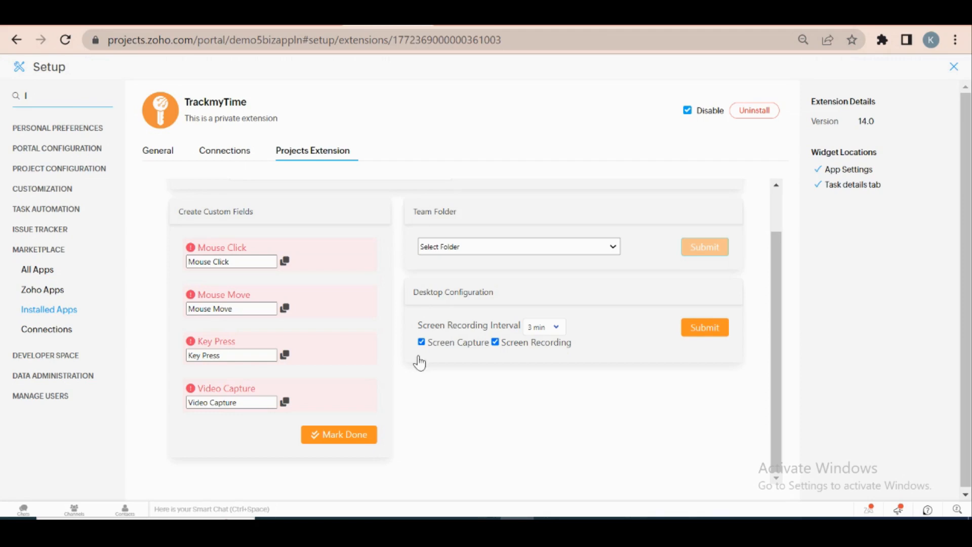
Step: Mark the activity fields done and submit TrackMyTime as the team folder
{"action": "left_click", "coordinate": [346, 437]}
{"action": "left_click", "coordinate": [617, 245]}
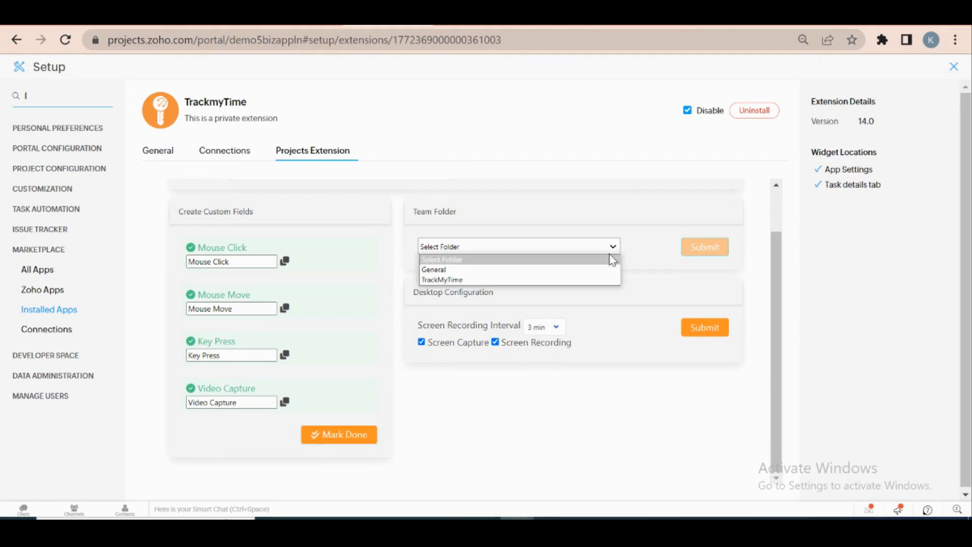
{"action": "left_click", "coordinate": [606, 280]}
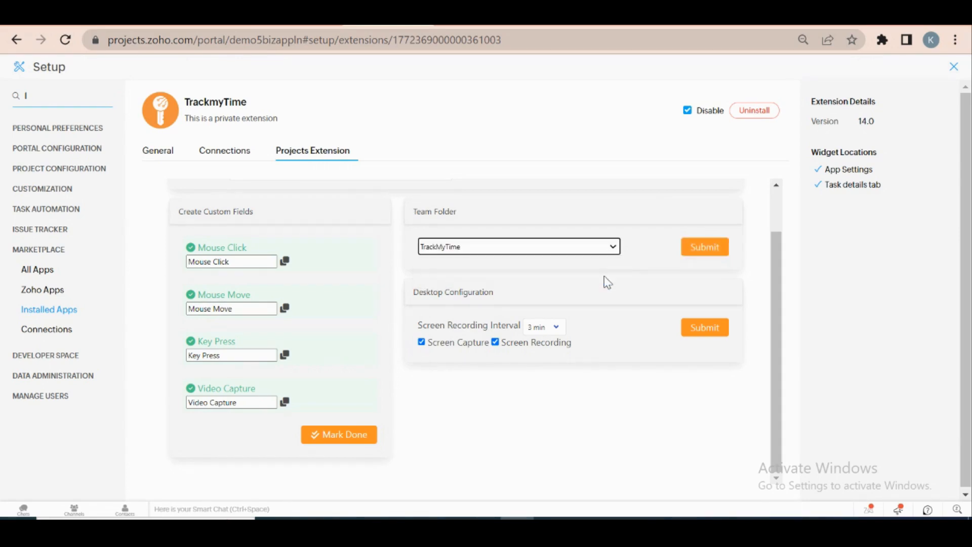
{"action": "left_click", "coordinate": [696, 251]}
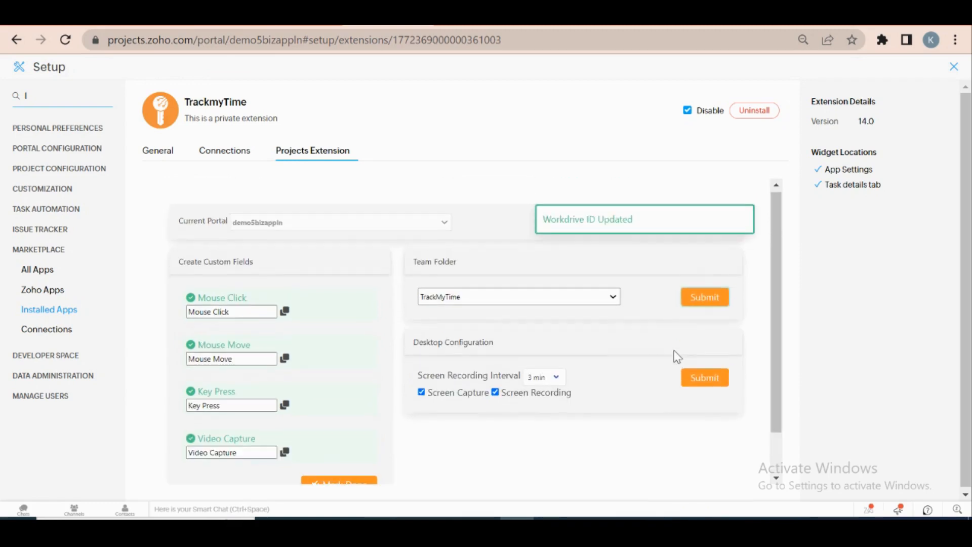
Step: Submit the desktop recording configuration and return to the Tasks list
{"action": "left_click", "coordinate": [696, 376]}
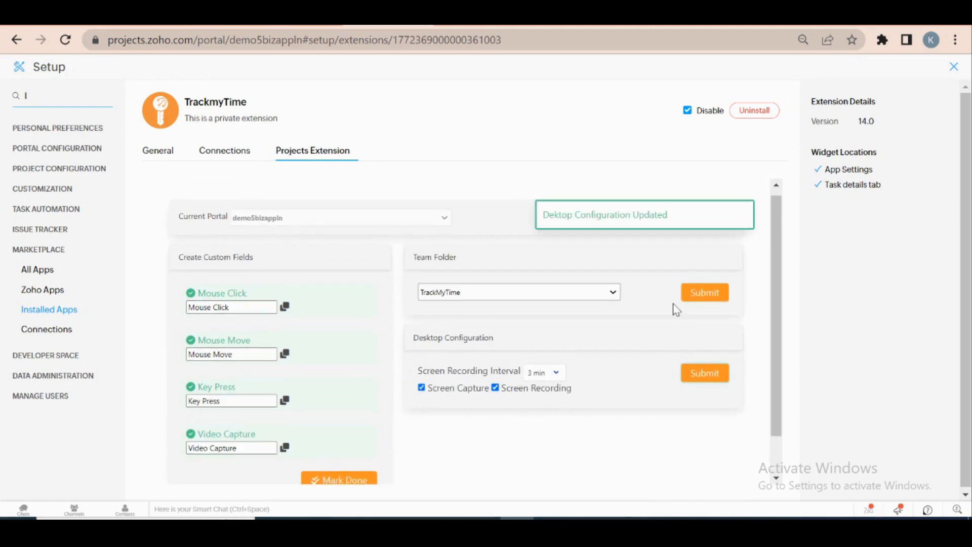
{"action": "left_click", "coordinate": [455, 25]}
{"action": "mouse_move", "coordinate": [250, 176]}
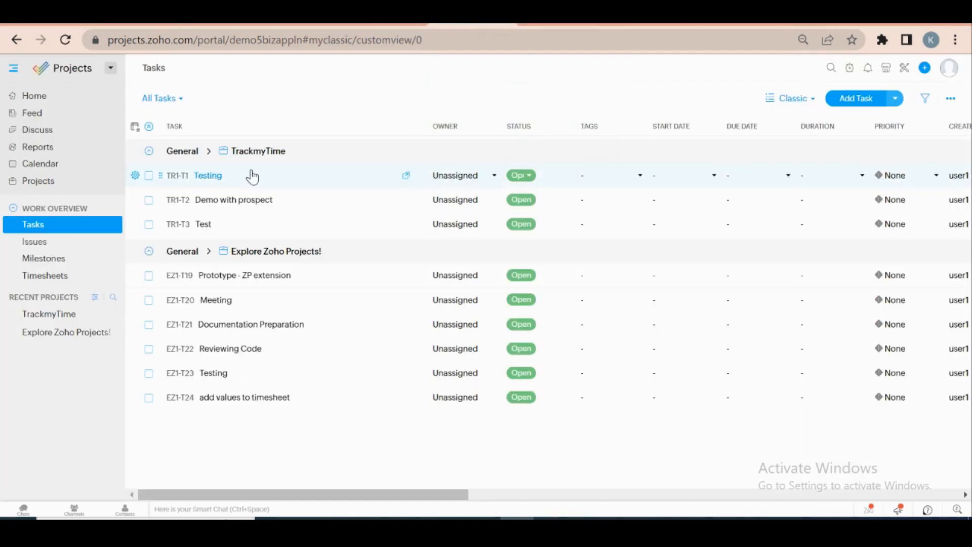
Step: From the Testing task's extension panel, authorize and launch the TrackmyTime desktop app
{"action": "left_click", "coordinate": [207, 176]}
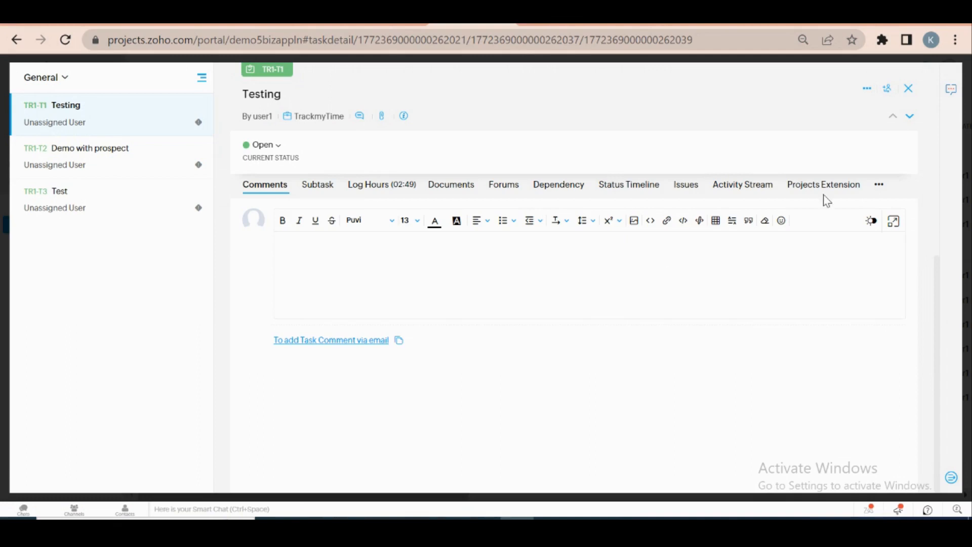
{"action": "left_click", "coordinate": [823, 184]}
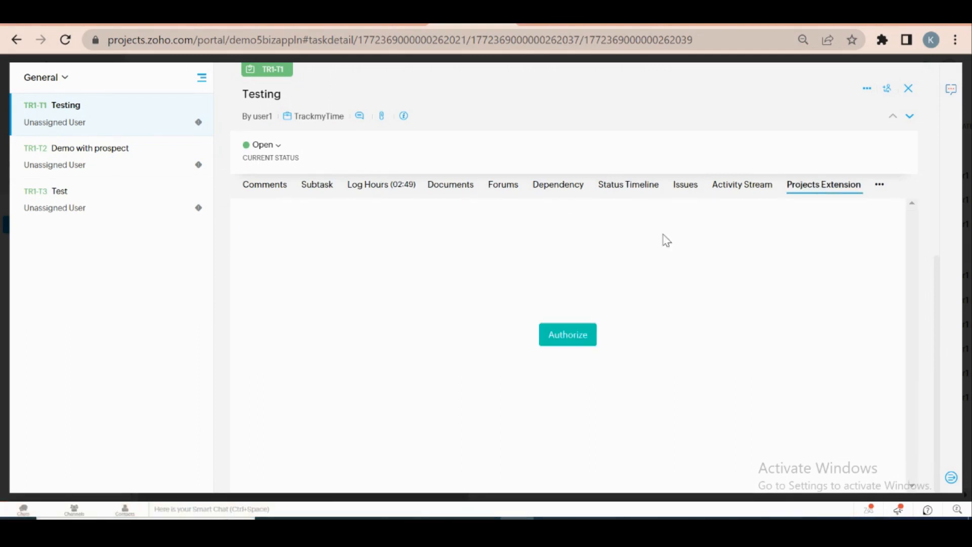
{"action": "left_click", "coordinate": [702, 84]}
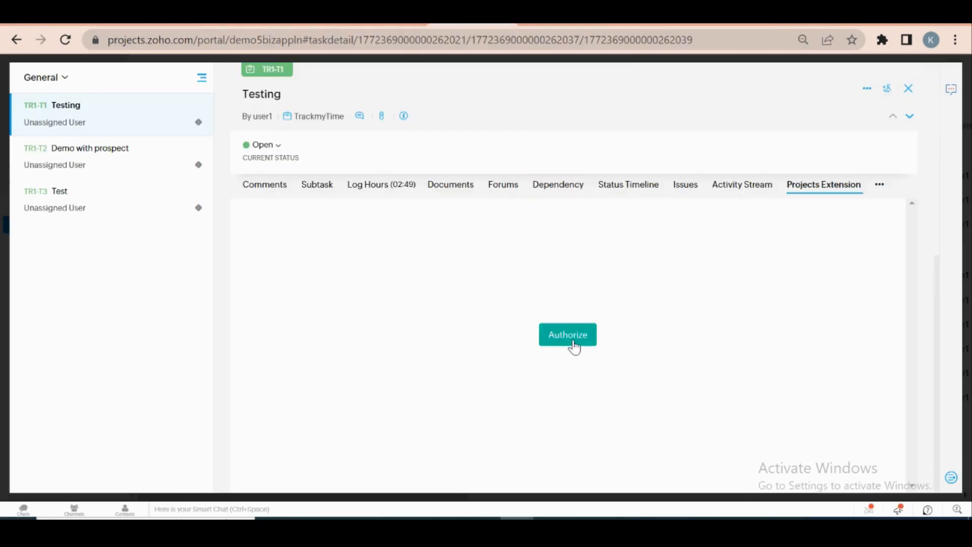
{"action": "left_click", "coordinate": [574, 346]}
{"action": "left_click", "coordinate": [633, 169]}
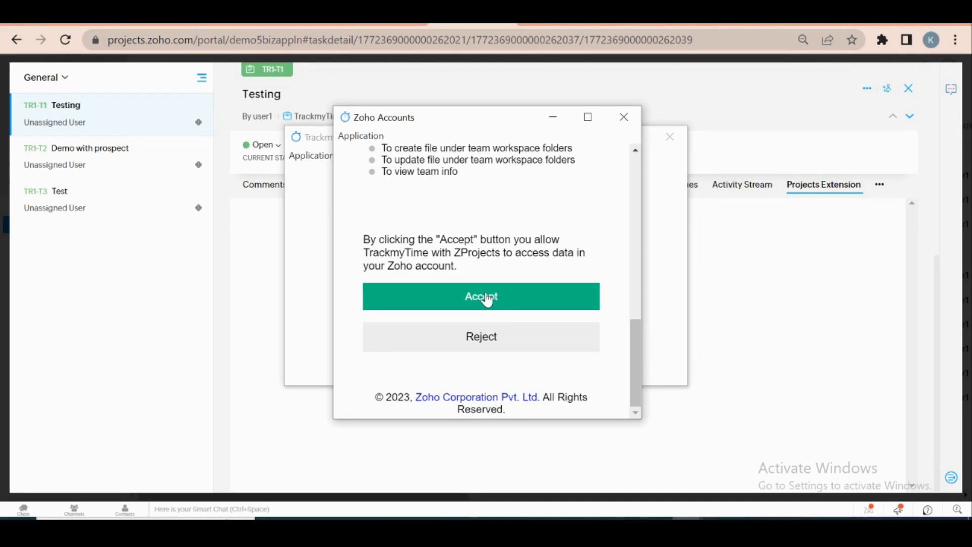
Step: Accept Zoho account access for TrackmyTime and restore the app from the tray
{"action": "left_click", "coordinate": [487, 299]}
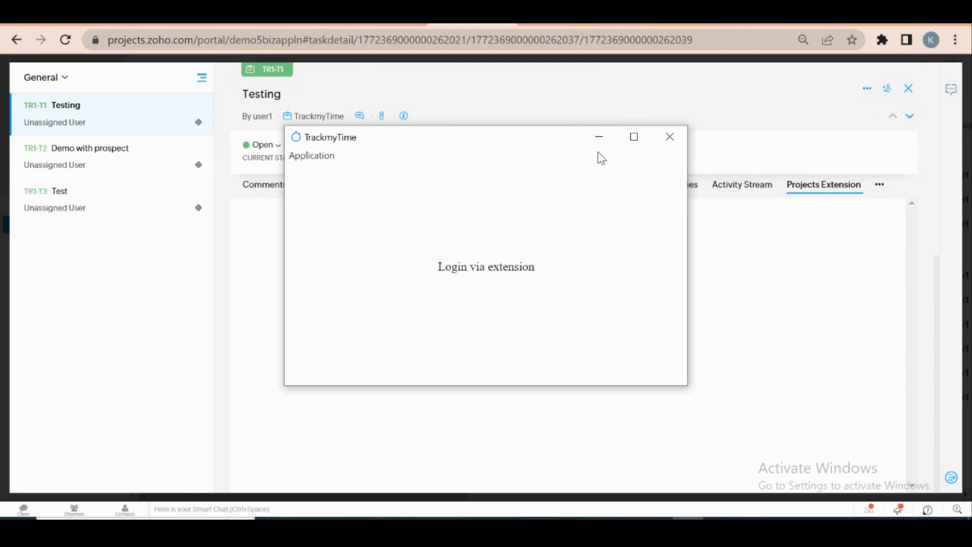
{"action": "left_click", "coordinate": [603, 137]}
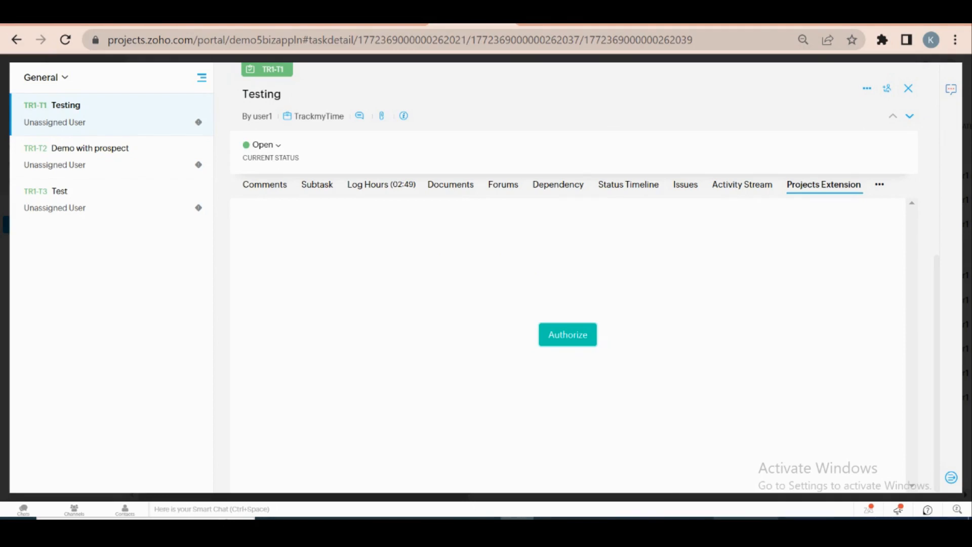
{"action": "left_click", "coordinate": [776, 503]}
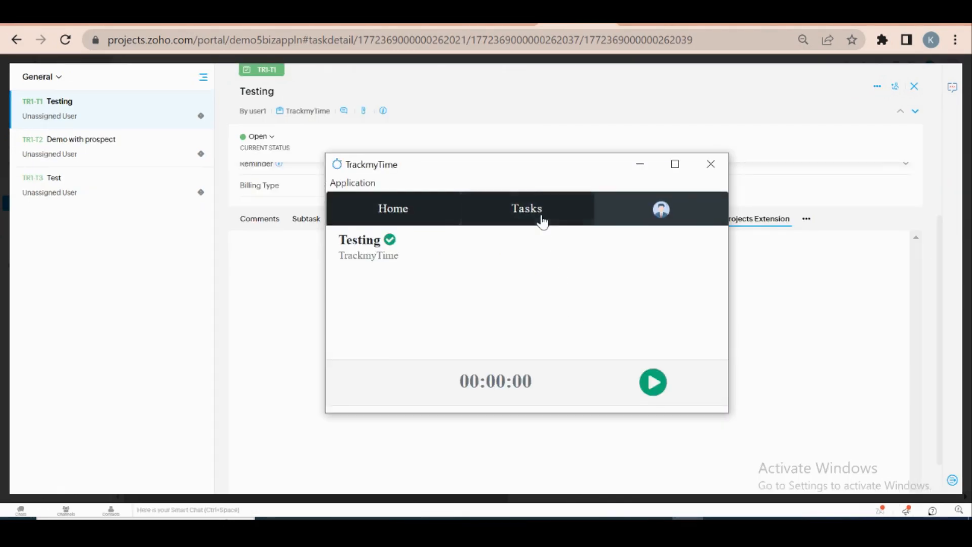
Step: Select the Demo with prospect task in the desktop app and start its timer
{"action": "left_click", "coordinate": [532, 212]}
{"action": "left_click", "coordinate": [469, 311]}
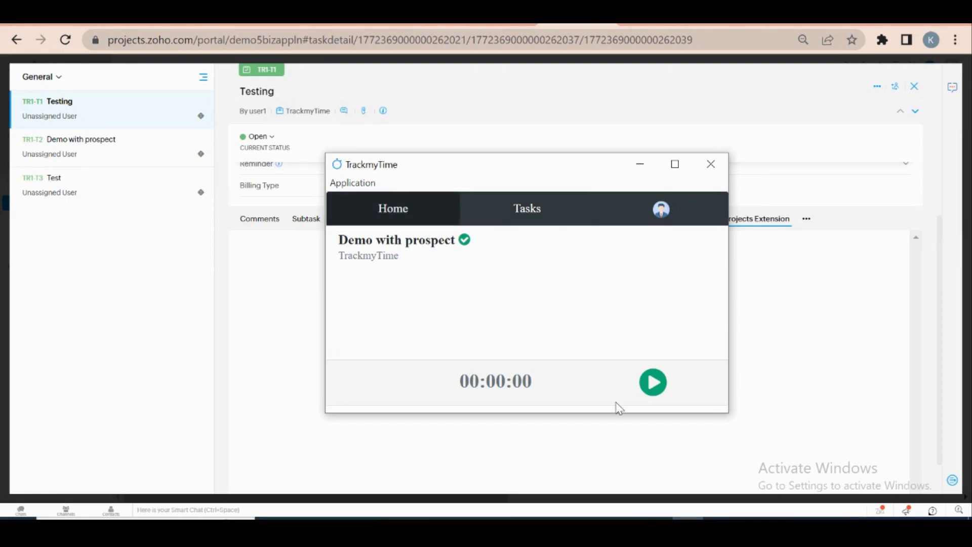
{"action": "left_click", "coordinate": [653, 383]}
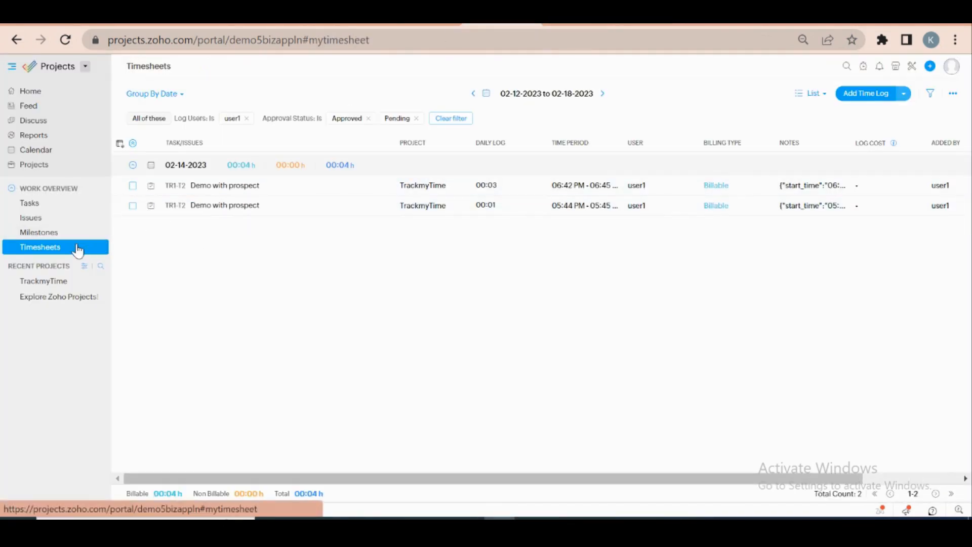
Step: View the 00:03-hour Demo with prospect log with its mouse, key press counts and video link
{"action": "left_click", "coordinate": [225, 186]}
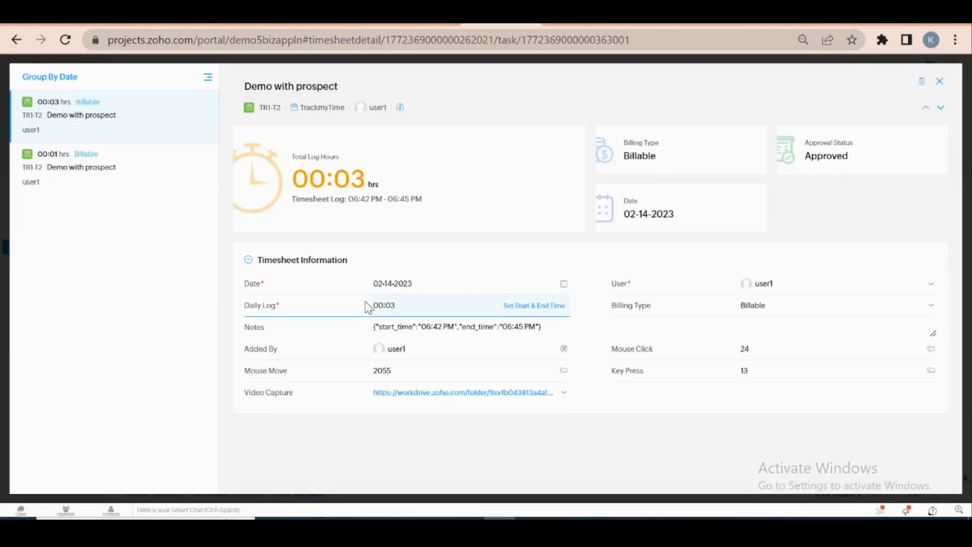